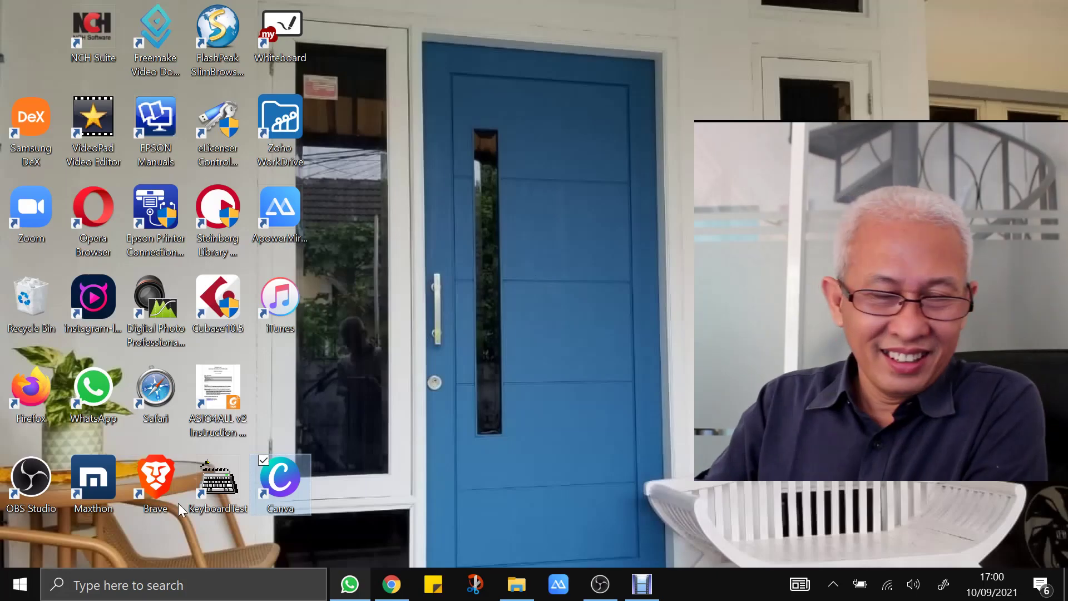
# Launch Firefox from the Start menu and check which Google account is signed in
pyautogui.click(20, 584)
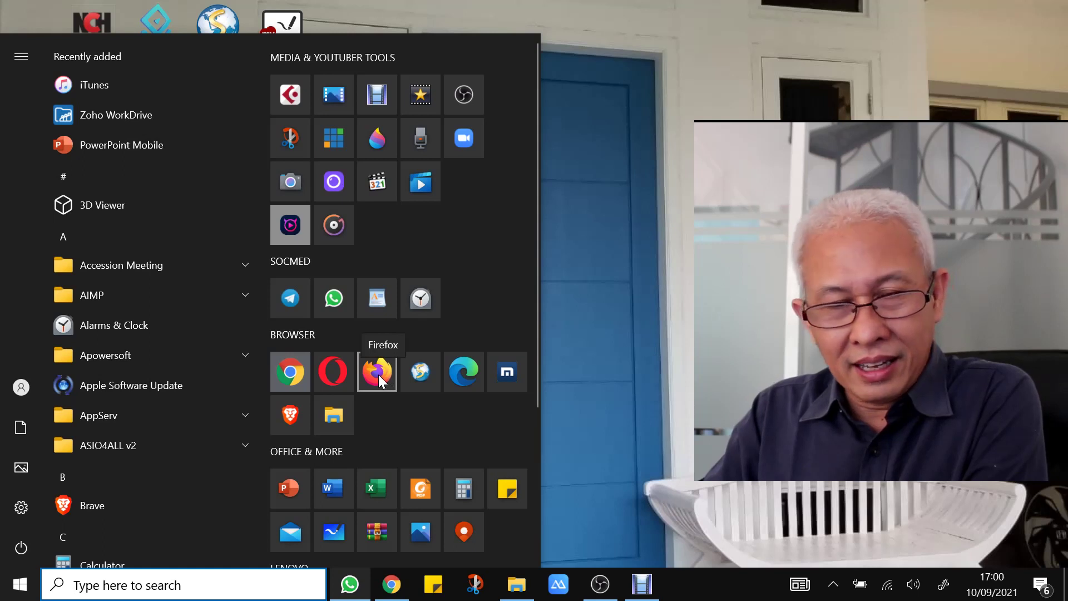
pyautogui.click(379, 375)
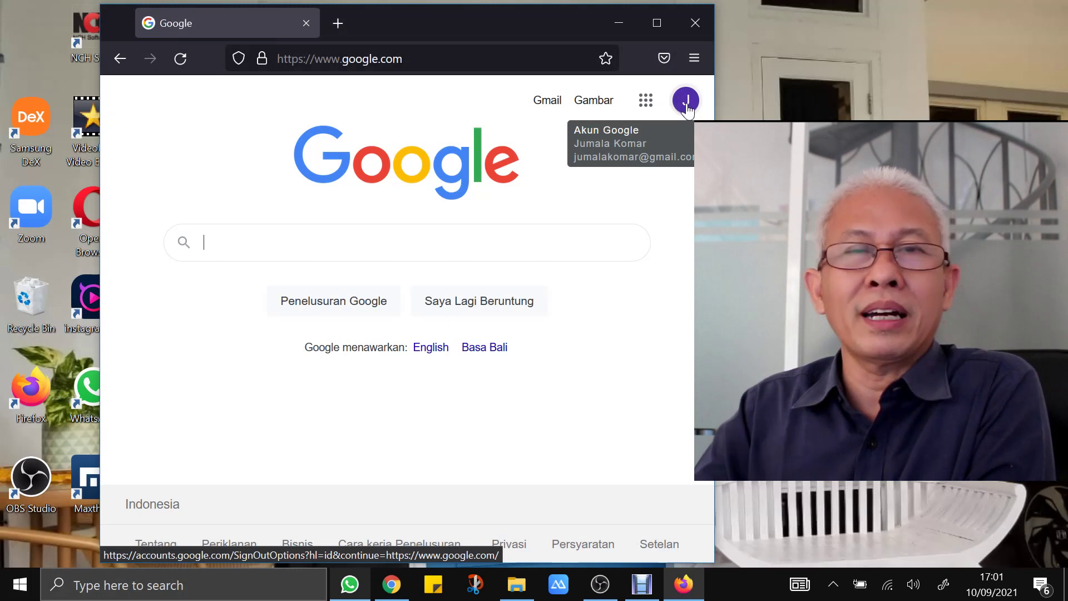
pyautogui.click(686, 103)
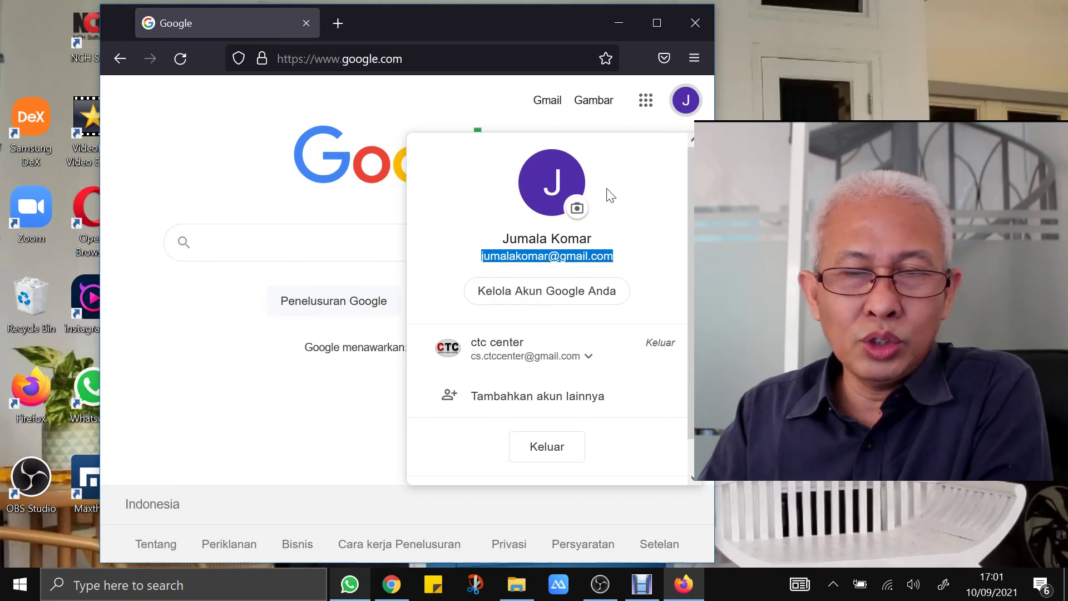
pyautogui.click(513, 119)
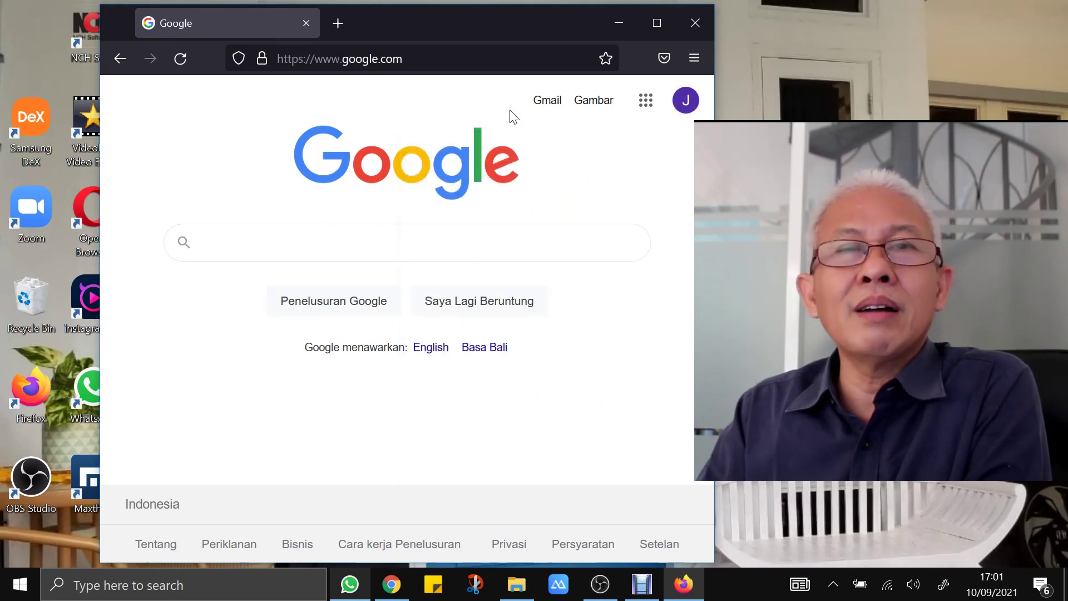
# Open the Daftar Peserta Training CTC Online spreadsheet from the Google apps list
pyautogui.click(646, 113)
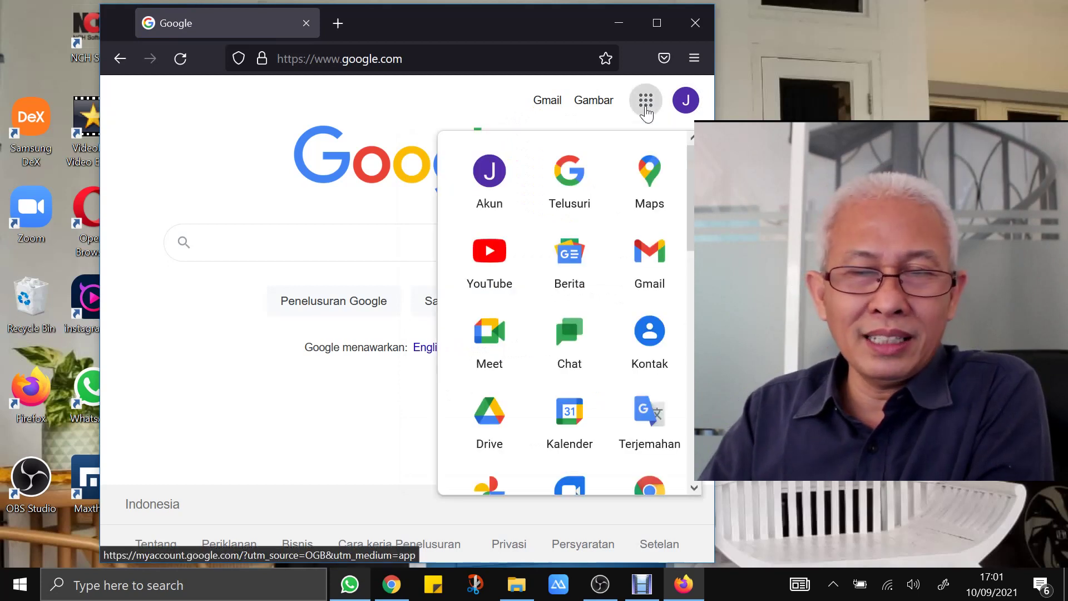
pyautogui.scroll(-1, 595, 291)
pyautogui.scroll(-2, 594, 292)
pyautogui.scroll(-2, 594, 291)
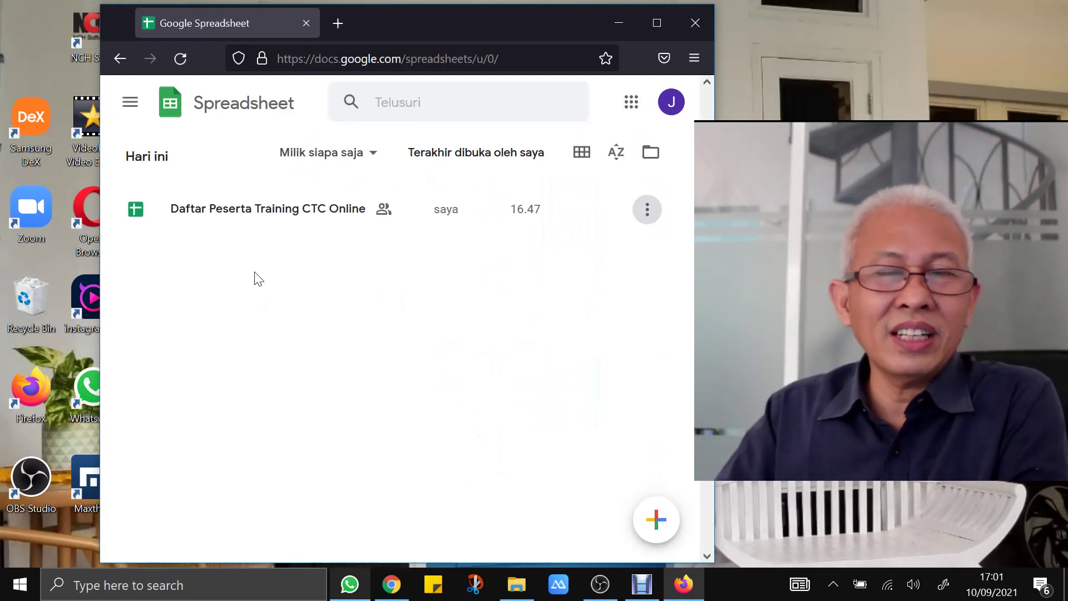
pyautogui.click(264, 217)
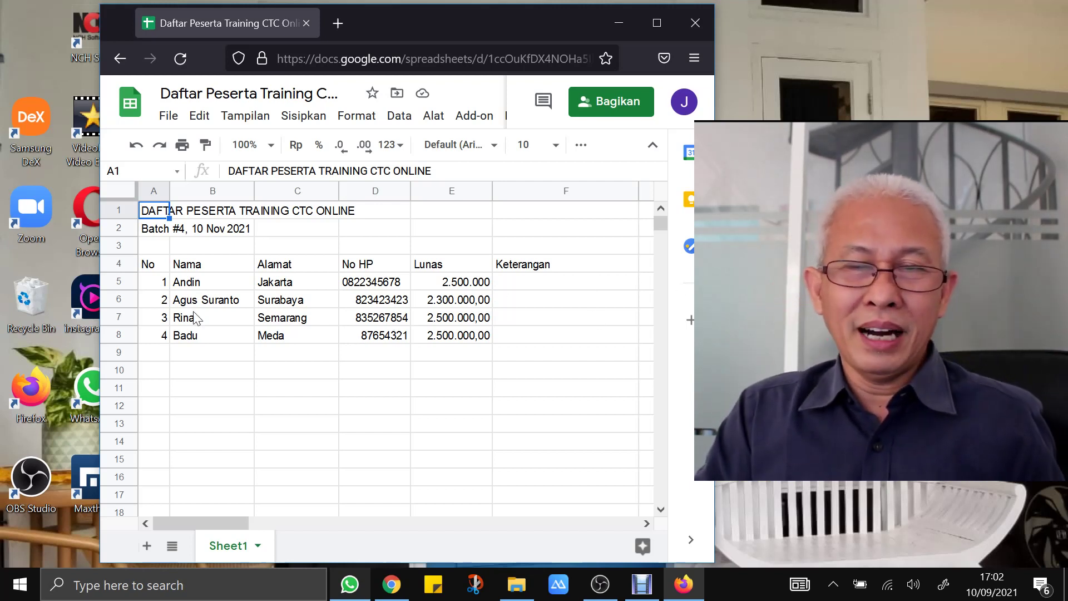
# Open the Bagikan (Share) settings of the Daftar Peserta Training CTC Online spreadsheet
pyautogui.click(614, 106)
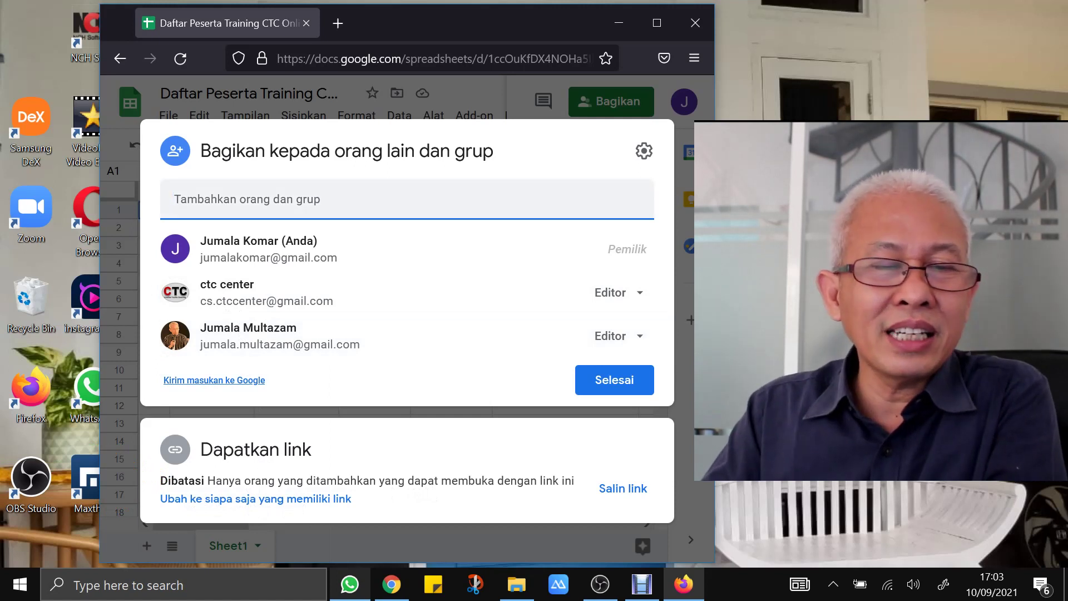
# Add the second Google account as an Editor and send the share invitation
pyautogui.click(334, 199)
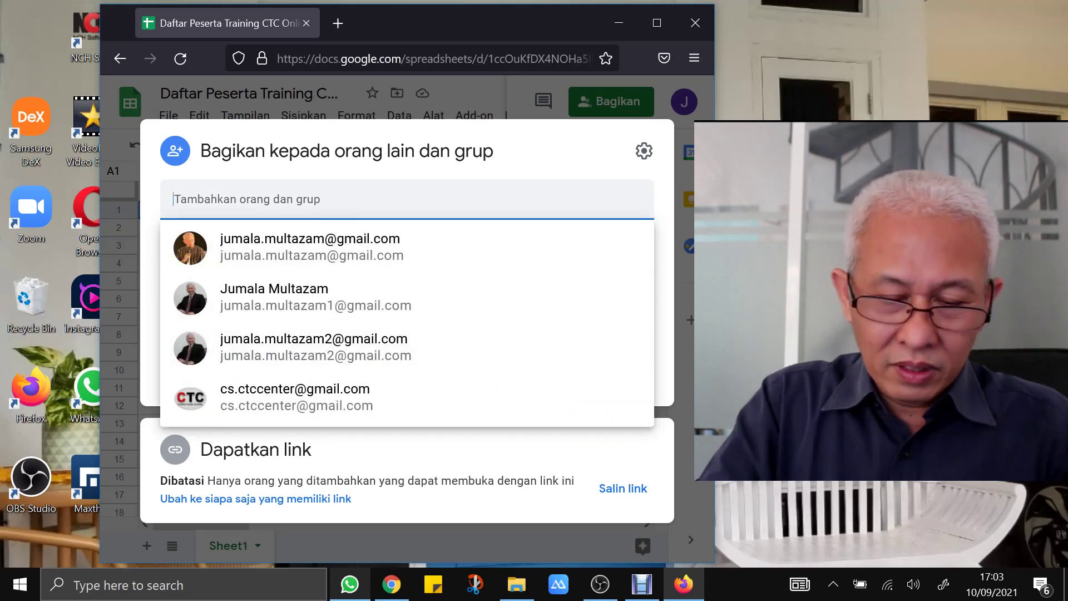
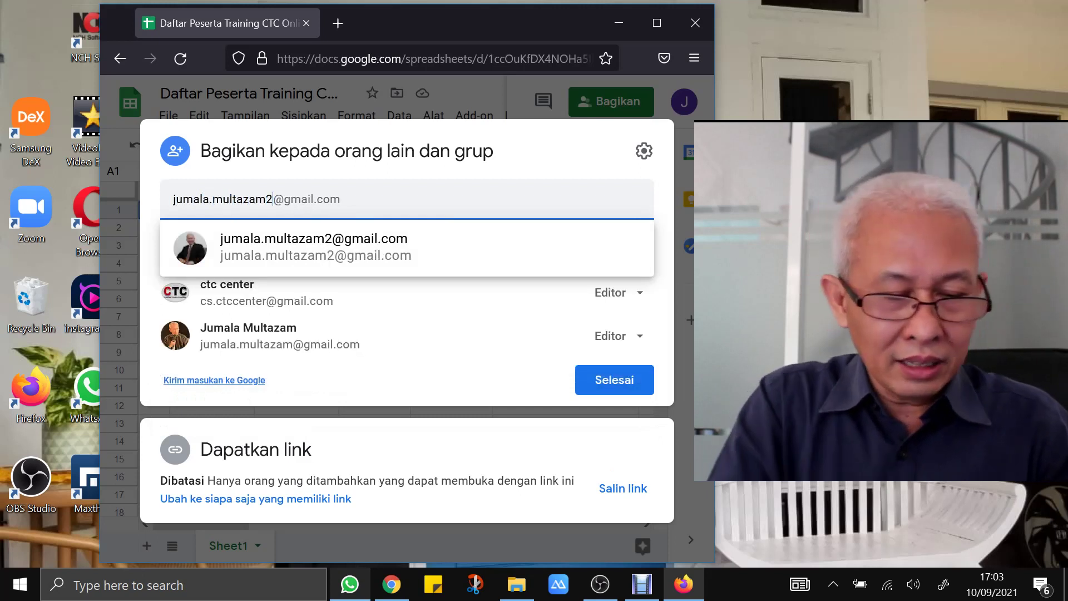
pyautogui.click(328, 255)
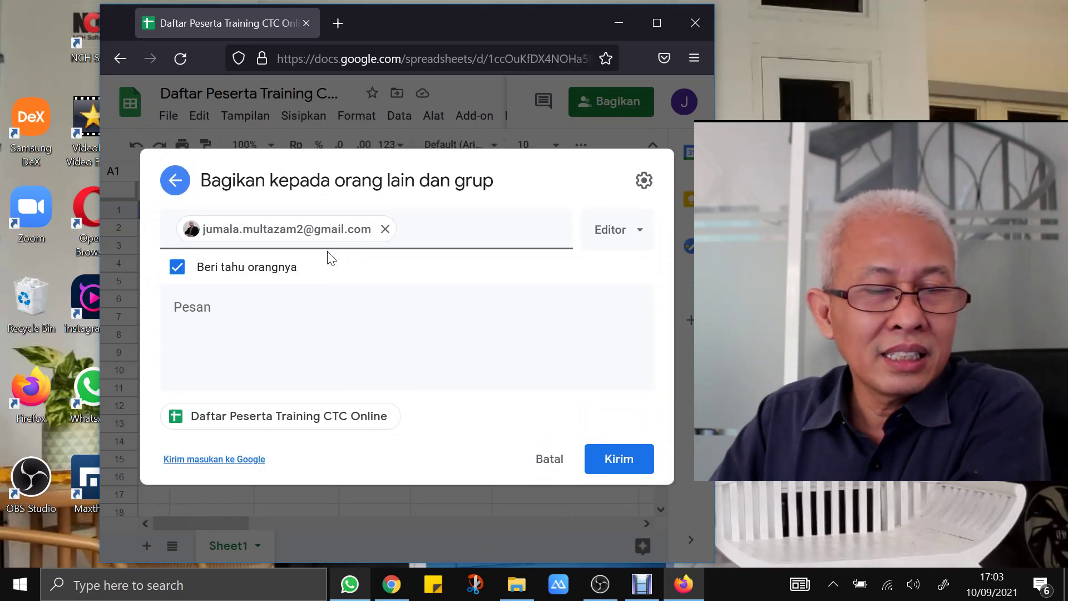
pyautogui.click(622, 461)
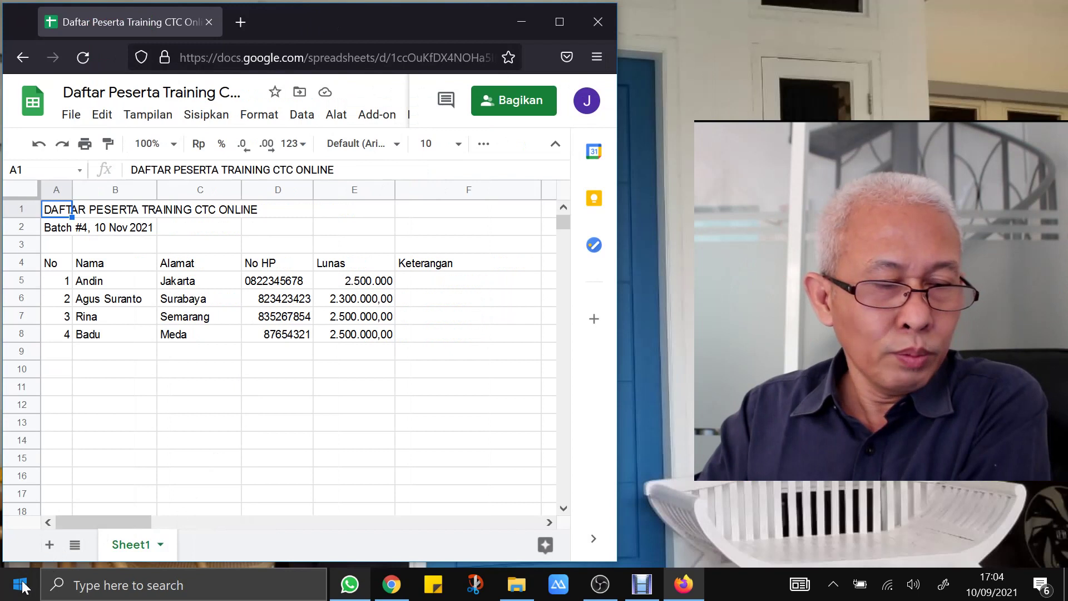
pyautogui.click(21, 584)
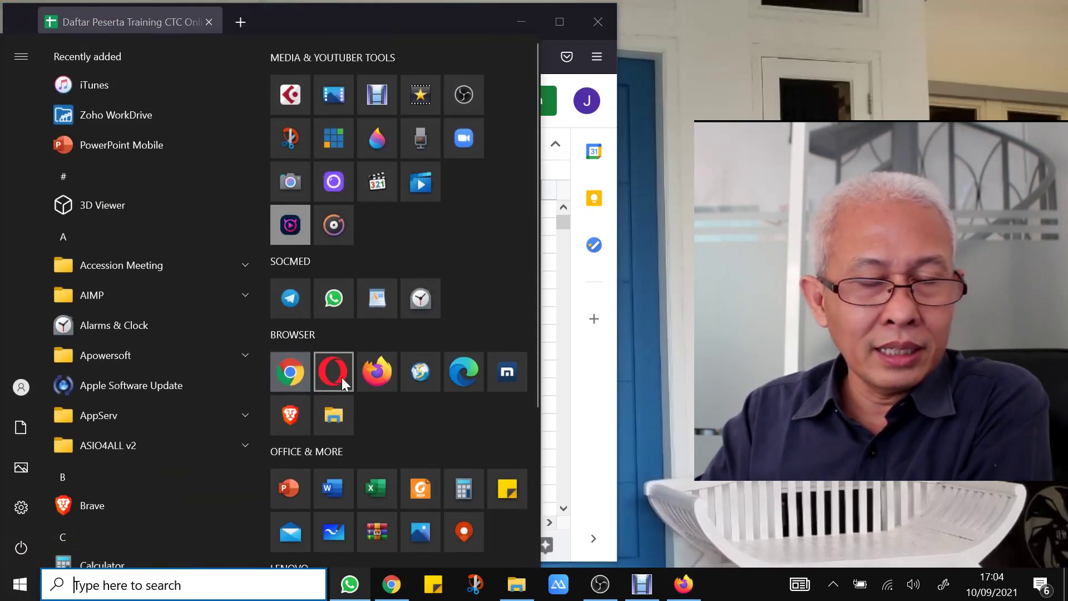
pyautogui.click(334, 372)
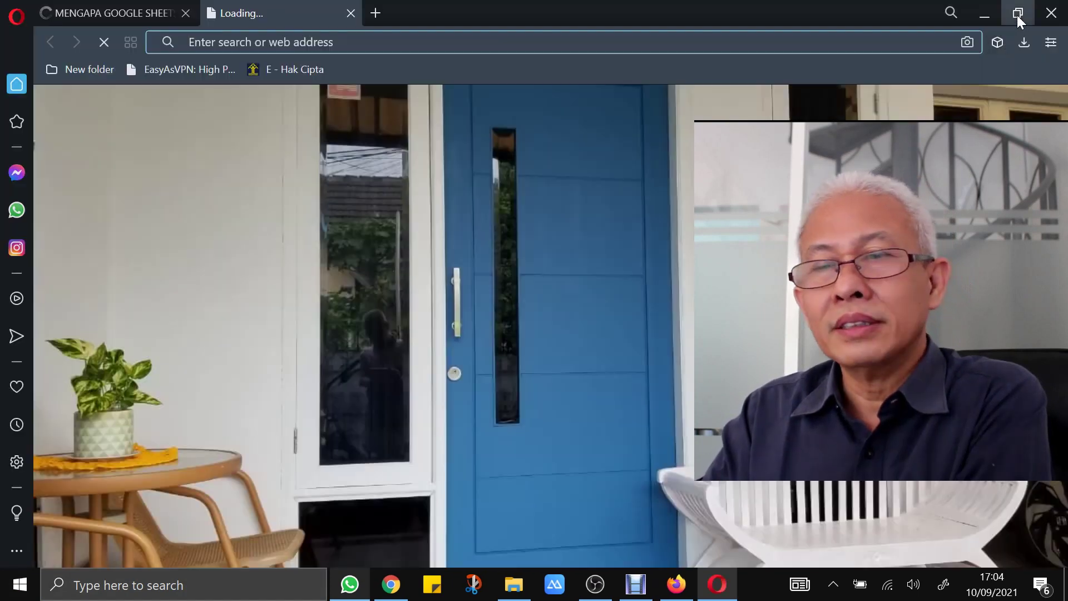
pyautogui.click(1017, 15)
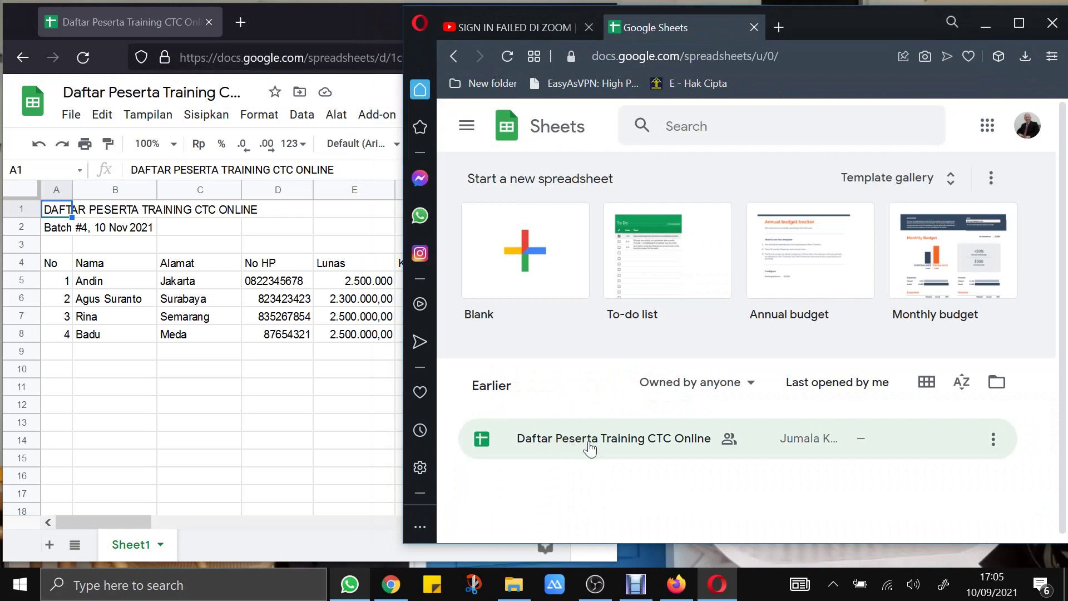
pyautogui.click(233, 374)
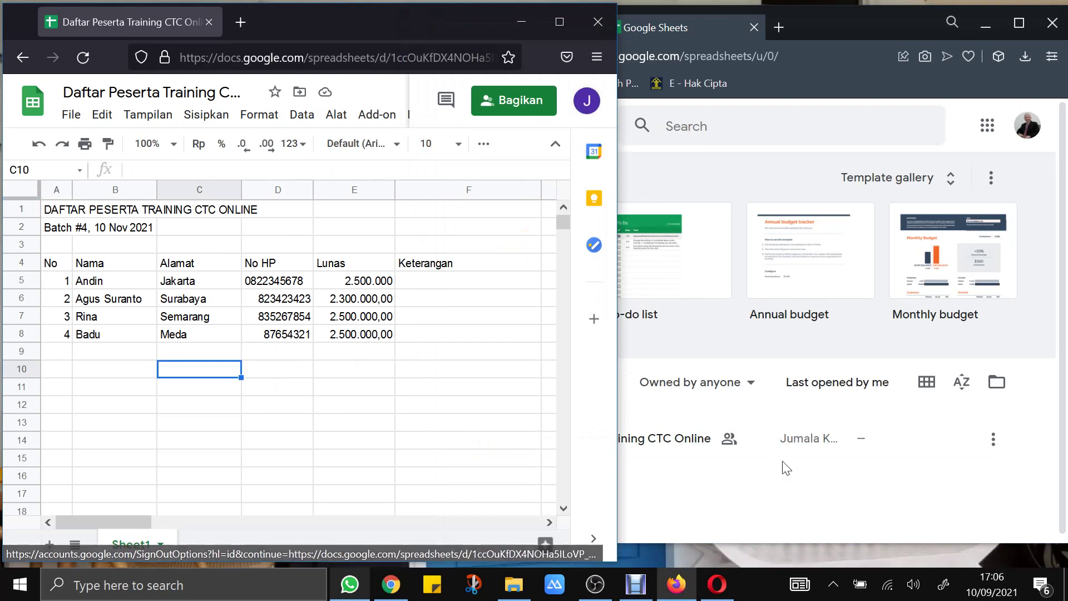
pyautogui.click(801, 501)
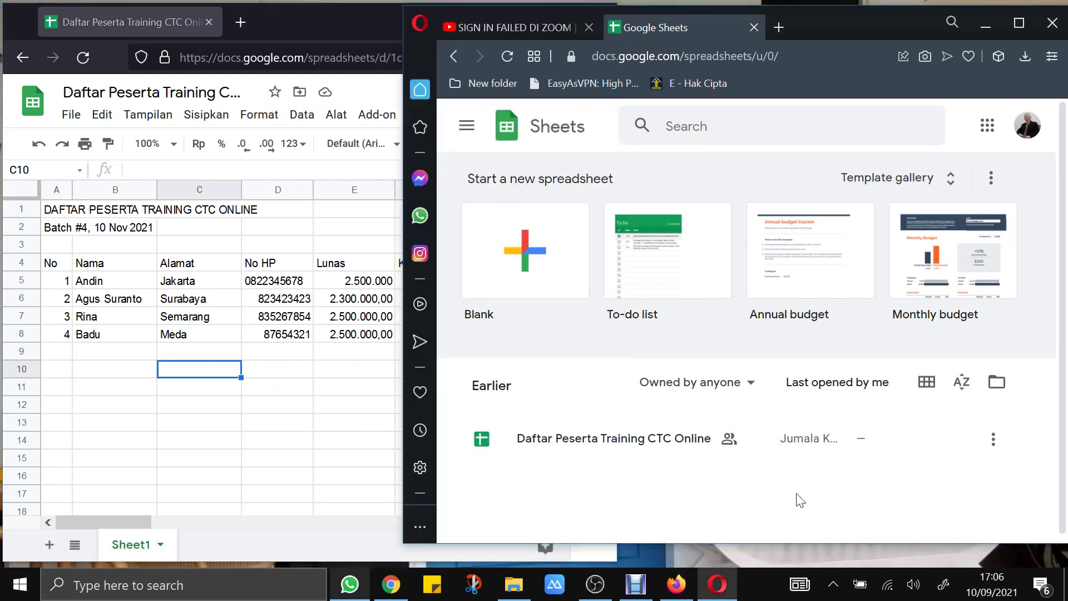
pyautogui.click(595, 439)
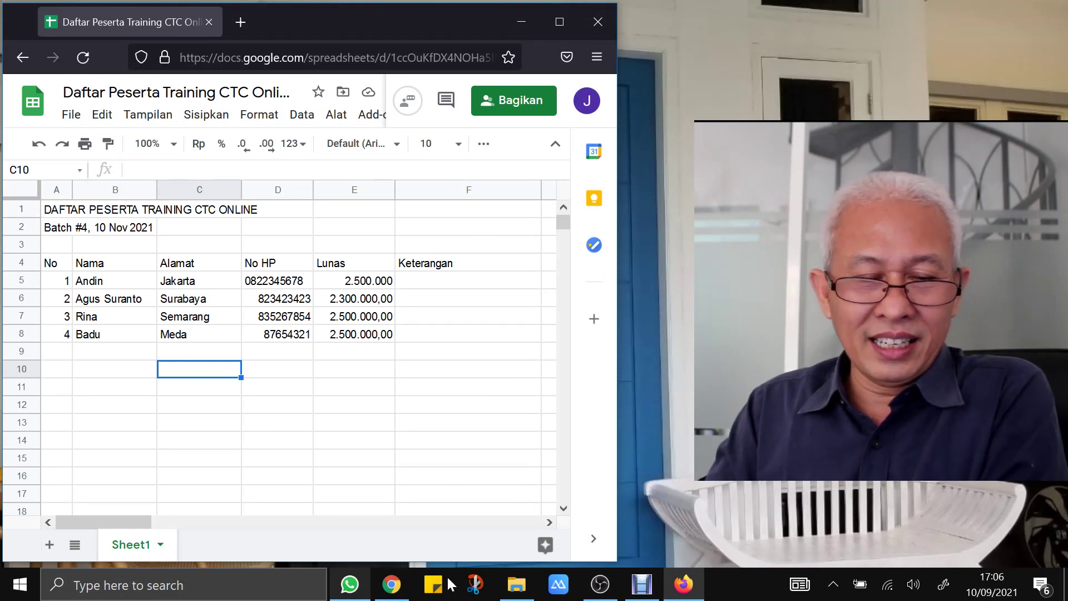
# Move to cell E10 and reopen the Bagikan (Share) settings
pyautogui.press('Right')
pyautogui.press('Right')
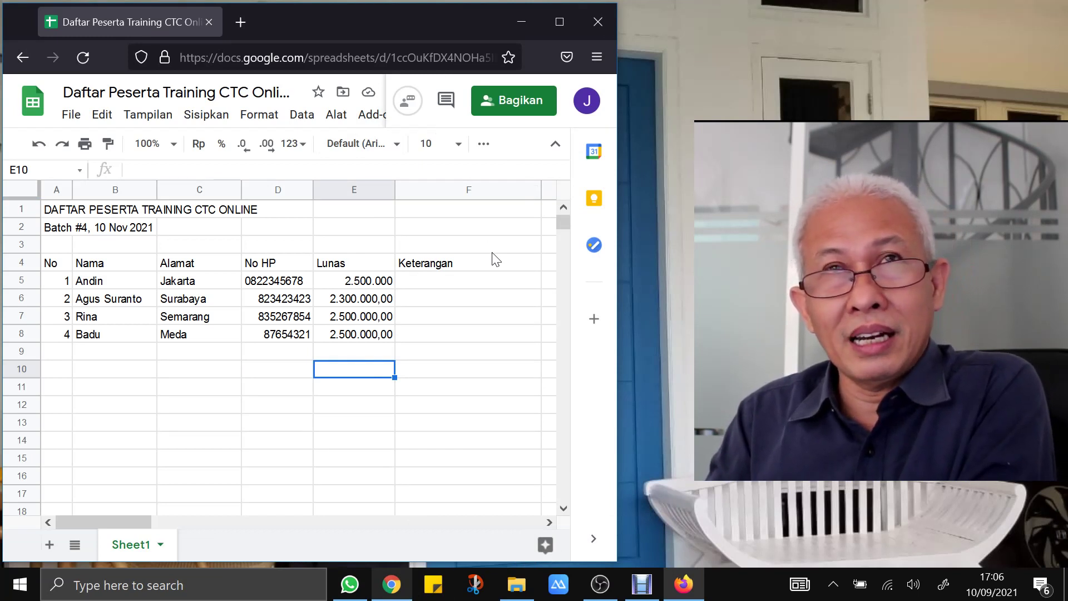
pyautogui.click(524, 102)
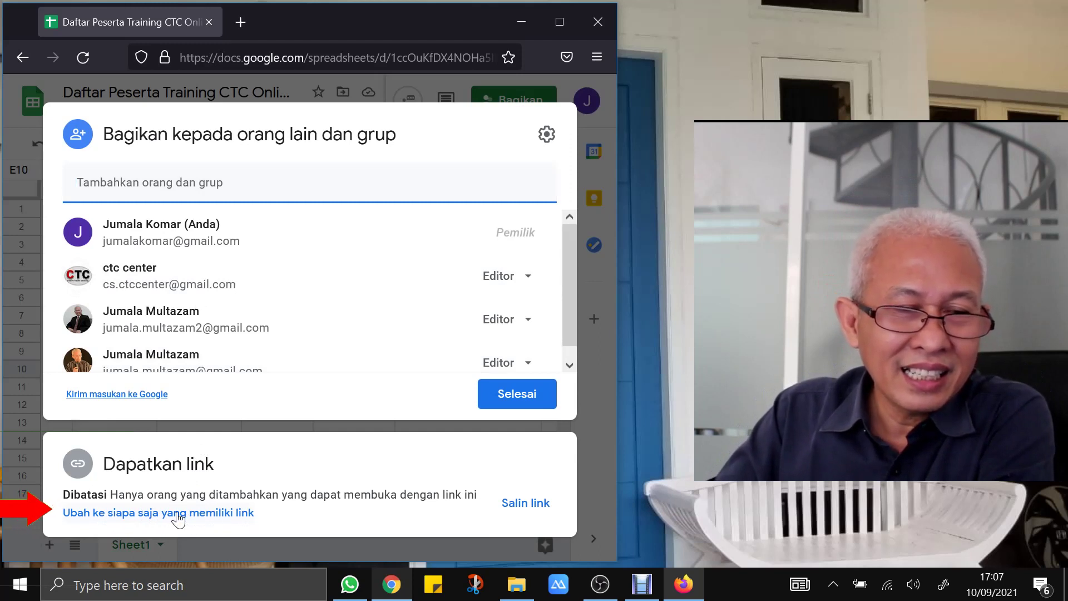
# Change link access to anyone with the link, keep Viewer, and copy the link
pyautogui.click(178, 513)
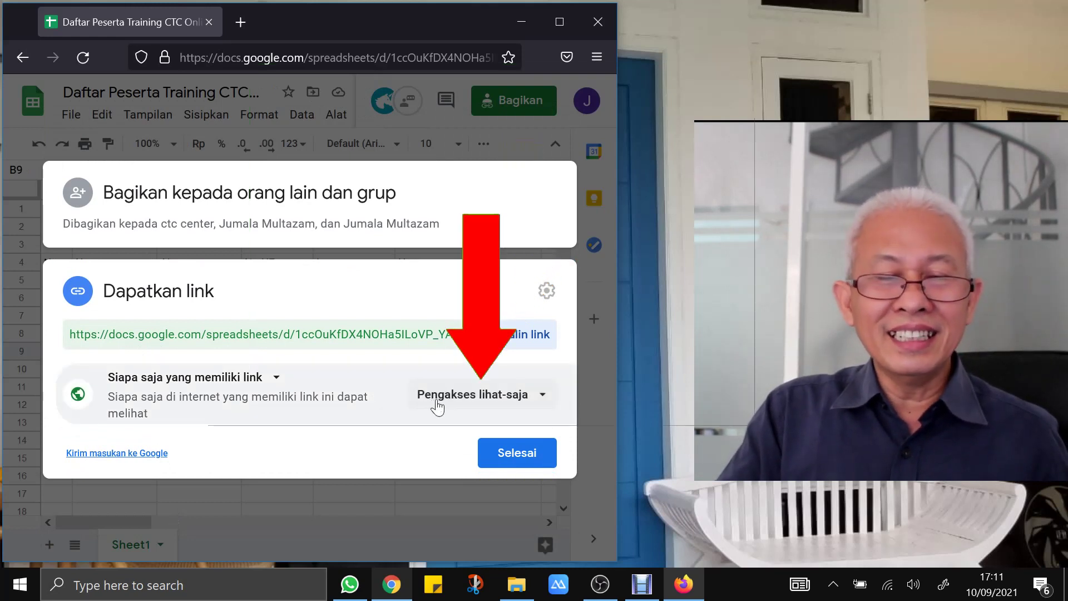
pyautogui.click(543, 395)
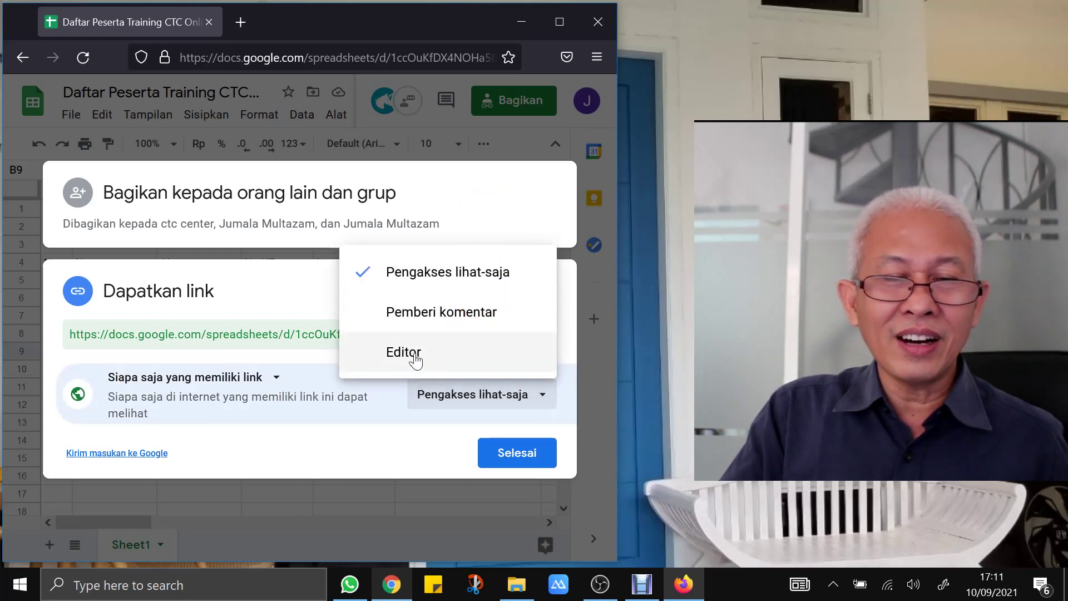
pyautogui.click(320, 439)
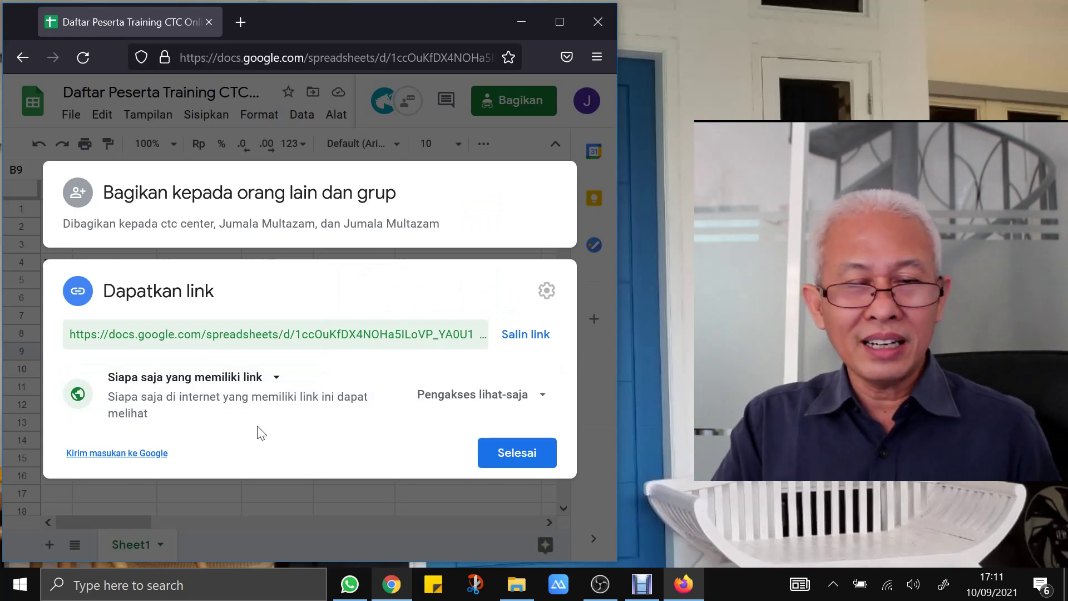
pyautogui.click(543, 395)
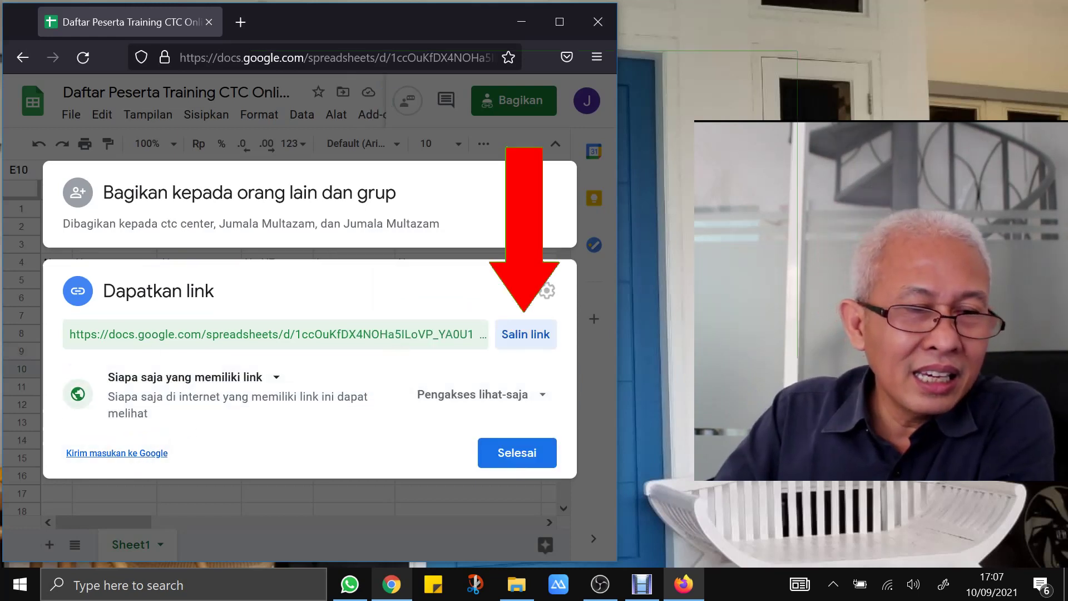
pyautogui.click(526, 337)
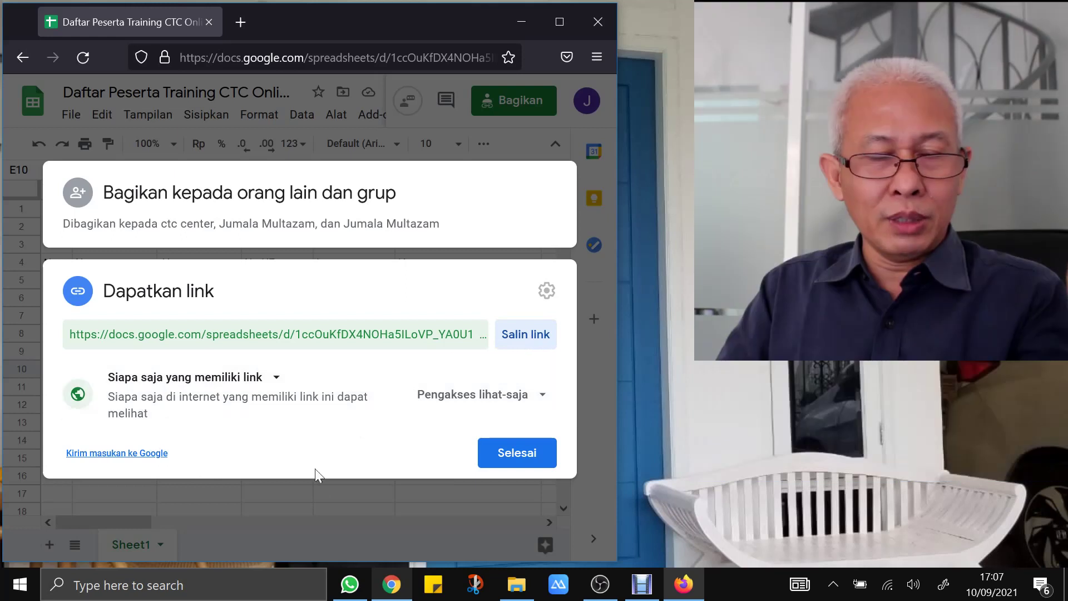
# Find and open the Penting pribadi chat in WhatsApp by searching 'penting'
pyautogui.click(351, 585)
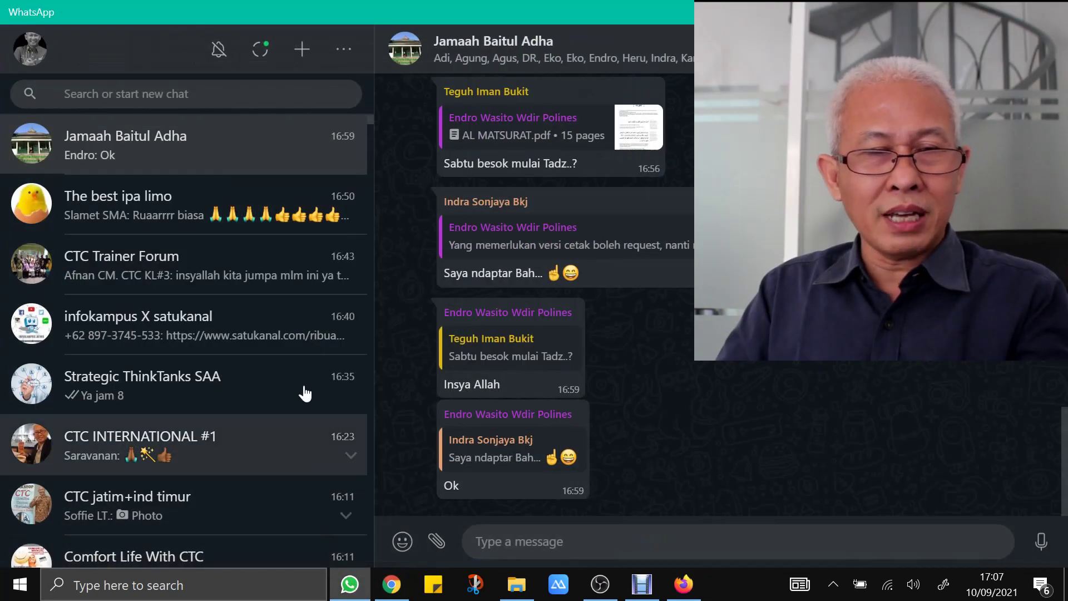
pyautogui.click(181, 93)
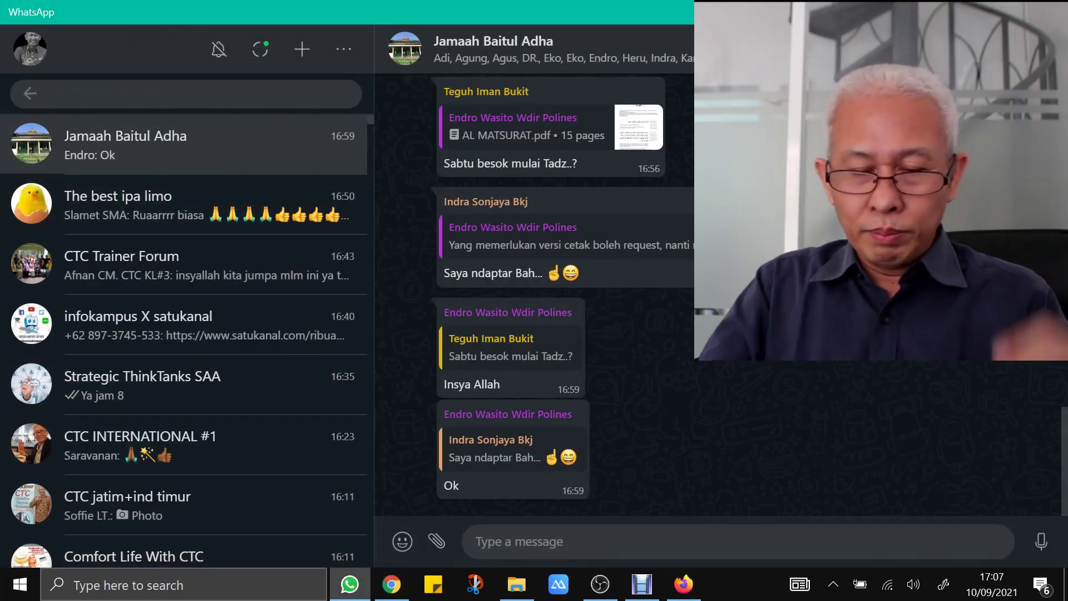
pyautogui.write('penting')
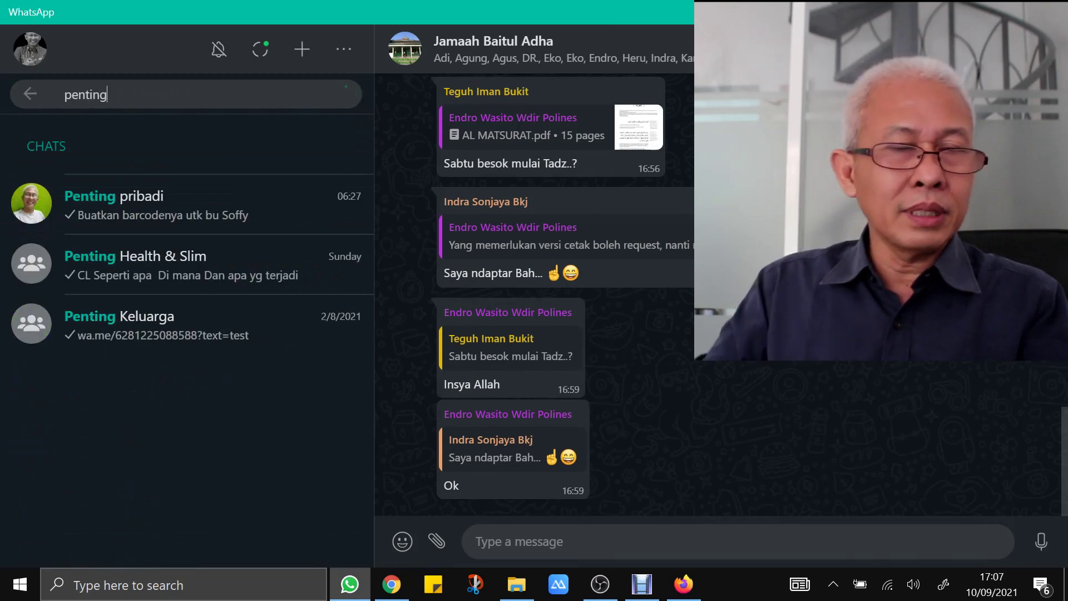
pyautogui.click(196, 210)
# Send the spreadsheet link with 'teman2, yg tertarik ikut training CTC, silahkan mendaftar di link berikut.'
pyautogui.click(507, 526)
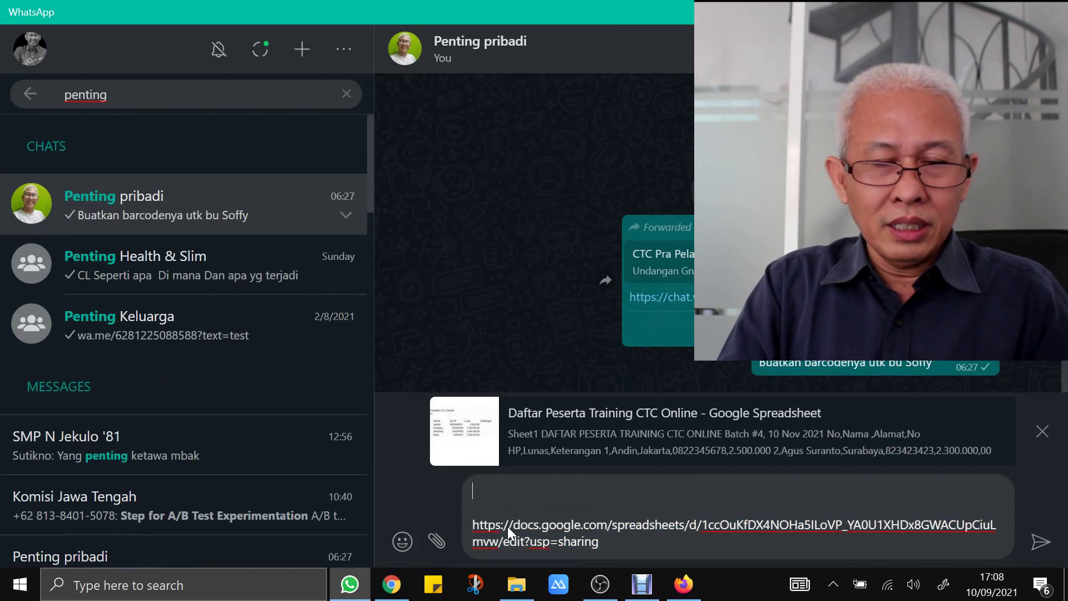
pyautogui.write('teman2, yg tertarik ikut training CTC, si')
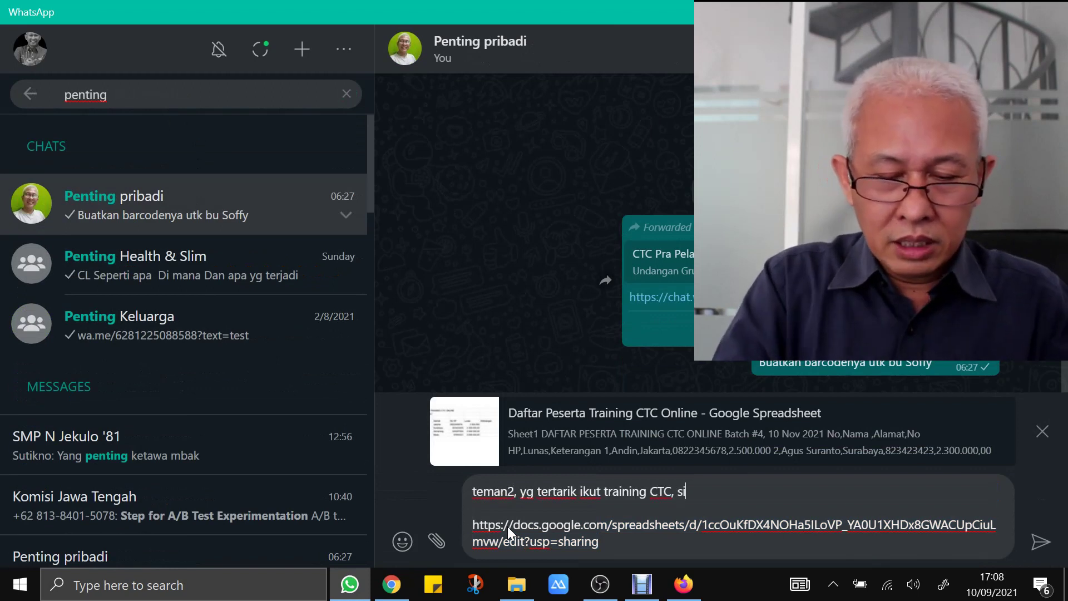
pyautogui.write('lahkan mendaftar di link berikut')
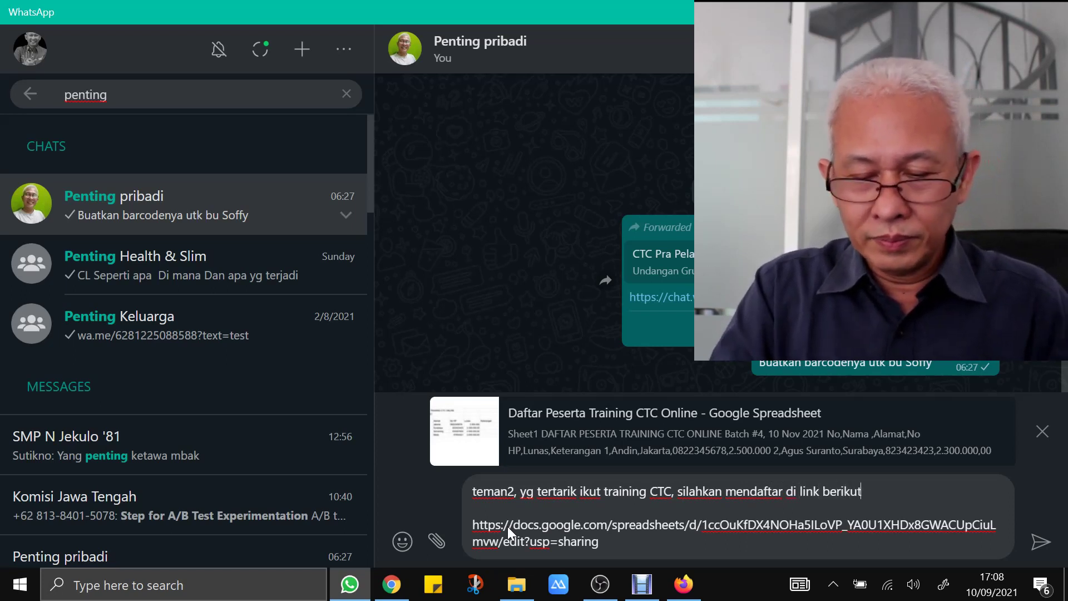
pyautogui.write('.')
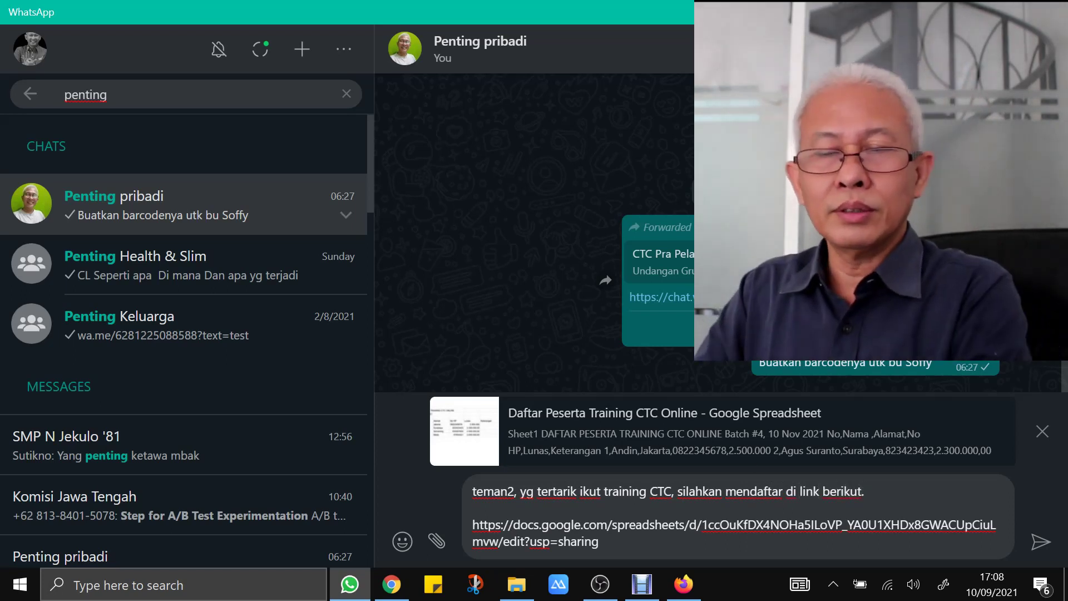
pyautogui.click(1042, 432)
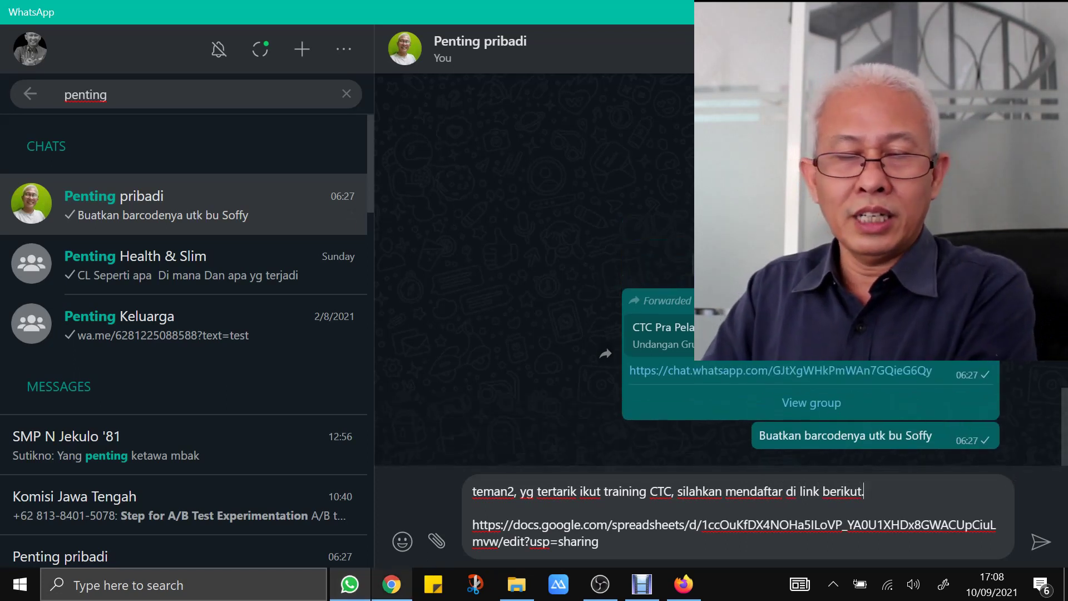
pyautogui.click(1038, 548)
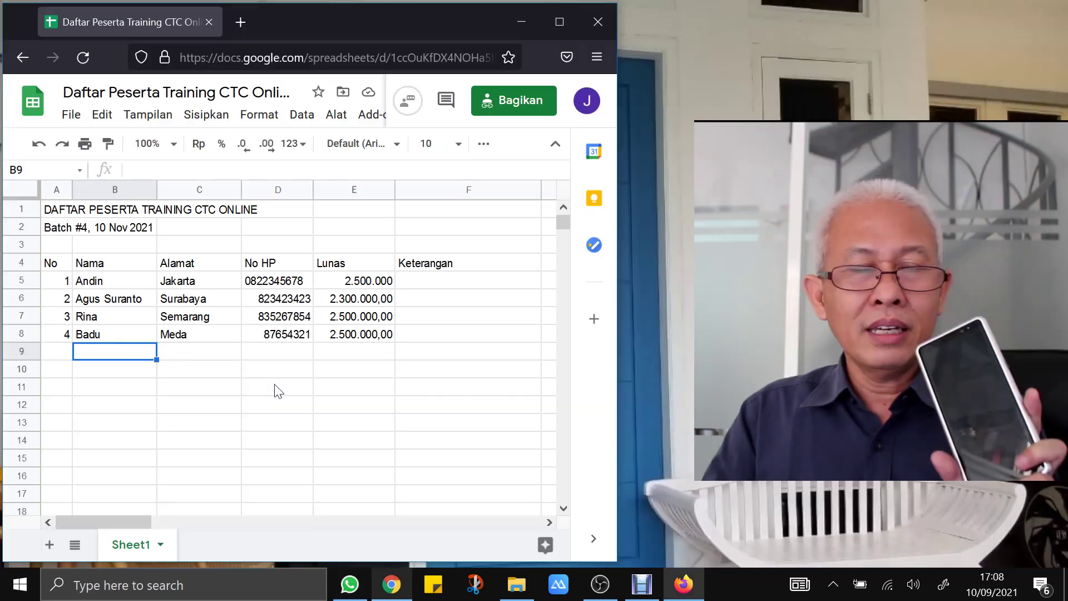
# Select empty row 9 at cell A9 for the new participant
pyautogui.click(68, 355)
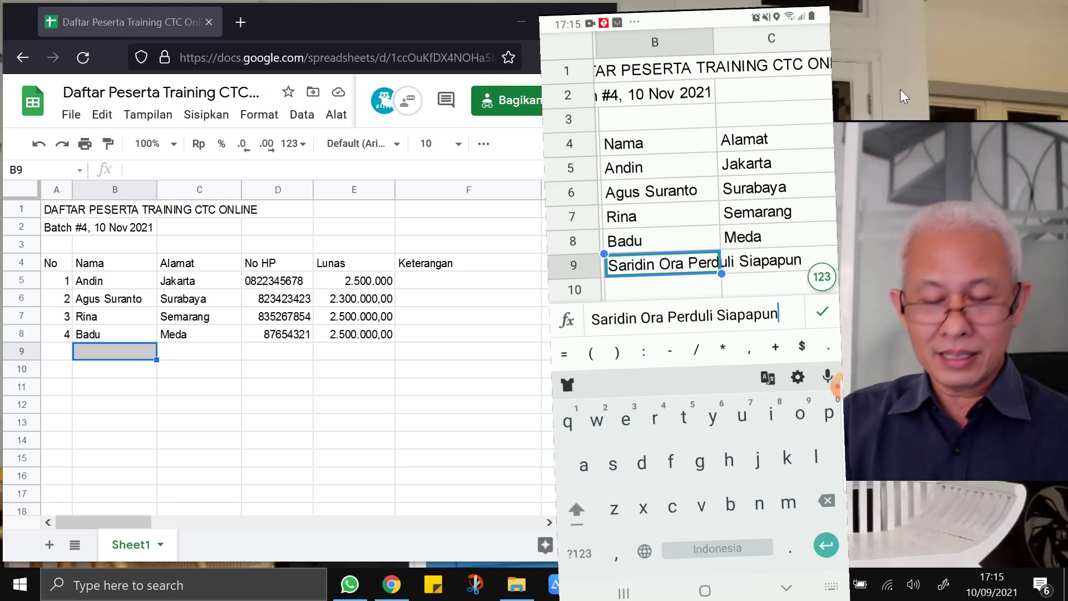
# Complete participant 5's row (Pati, 2.500.000,00), verify link edit access, and minimize Firefox
pyautogui.press('Tab')
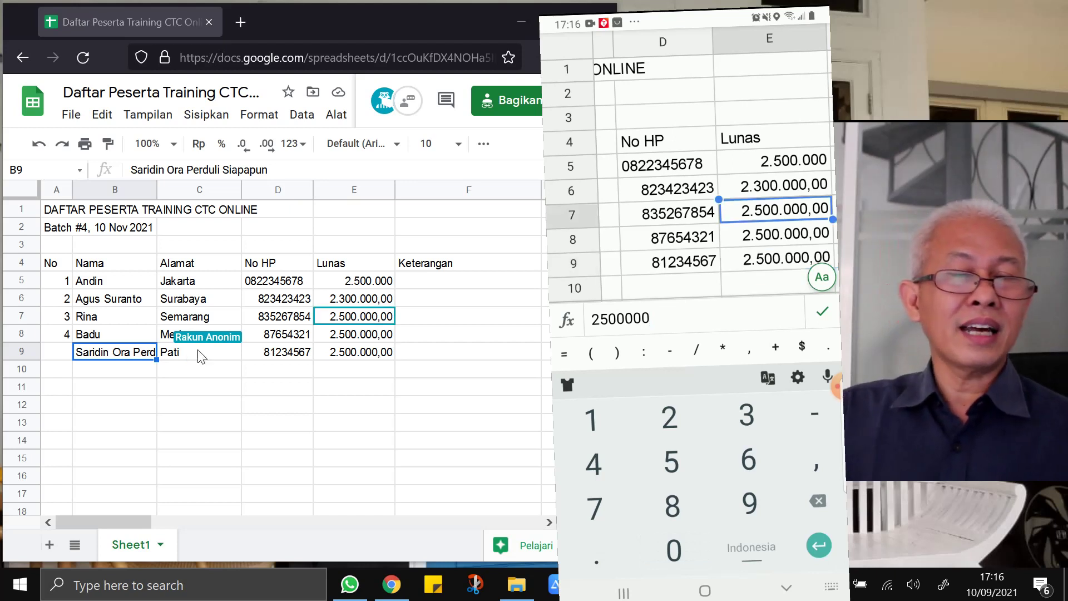
pyautogui.click(65, 352)
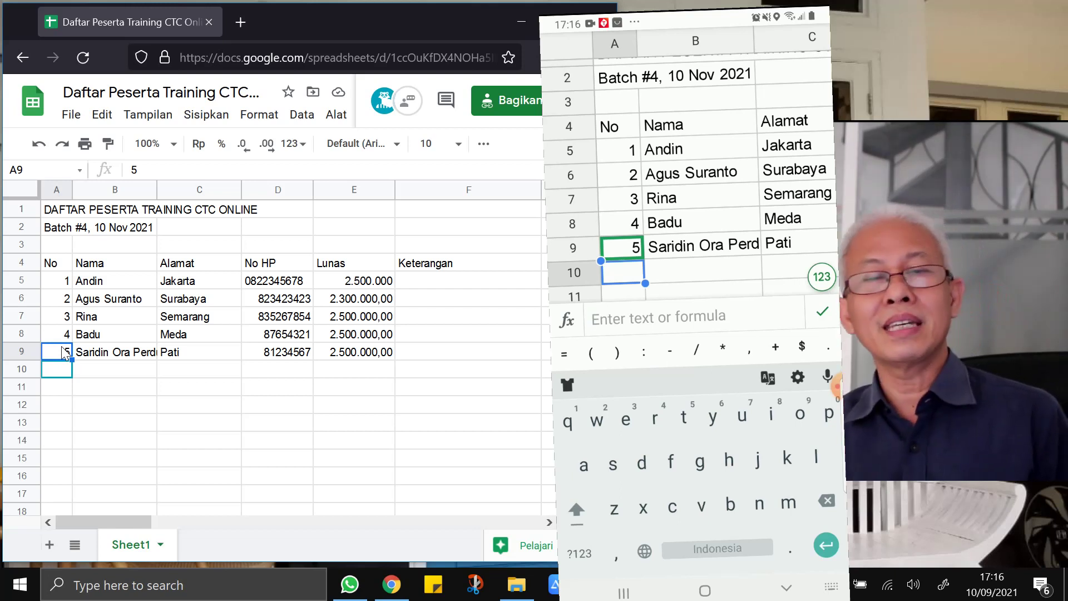
pyautogui.click(519, 117)
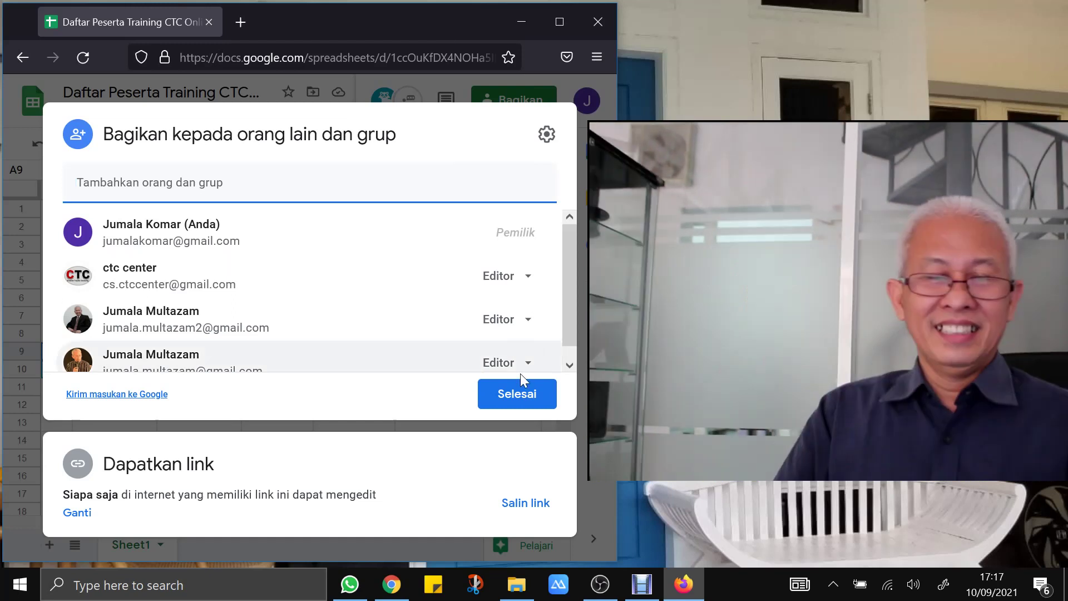
pyautogui.click(526, 396)
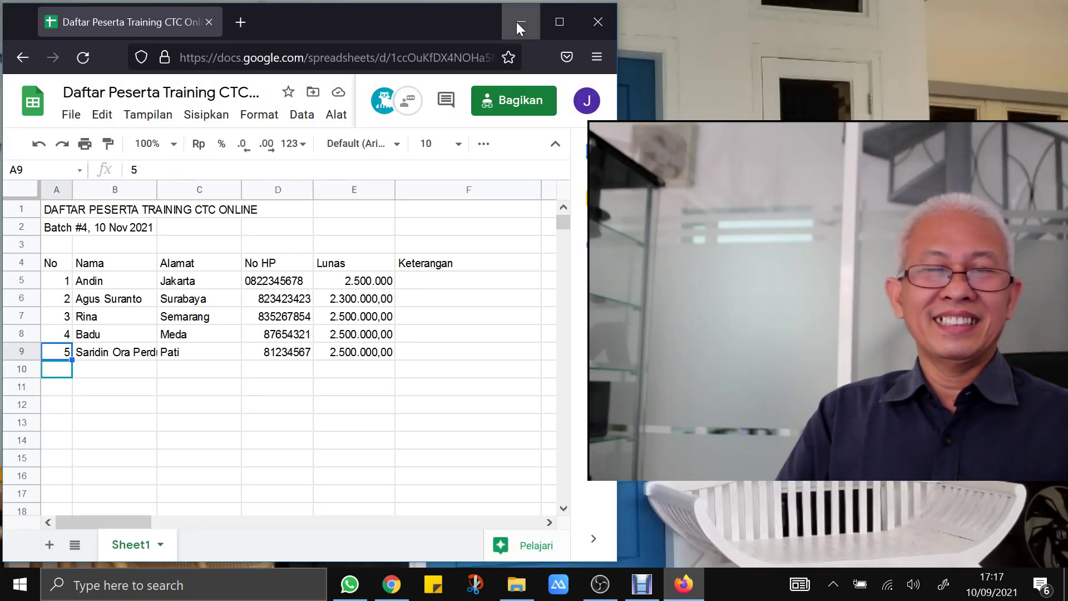
pyautogui.click(520, 22)
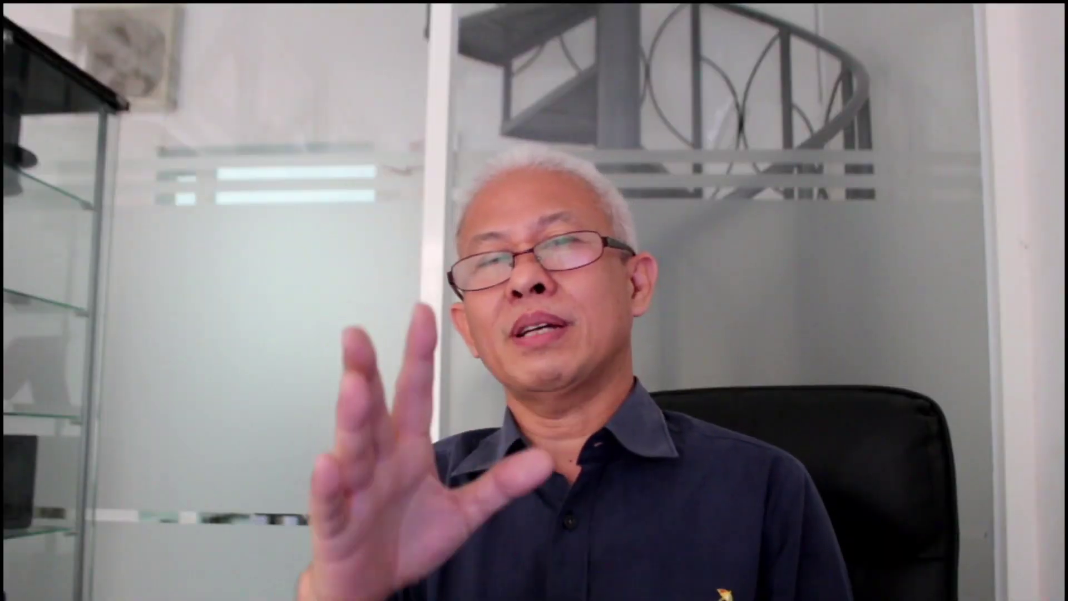